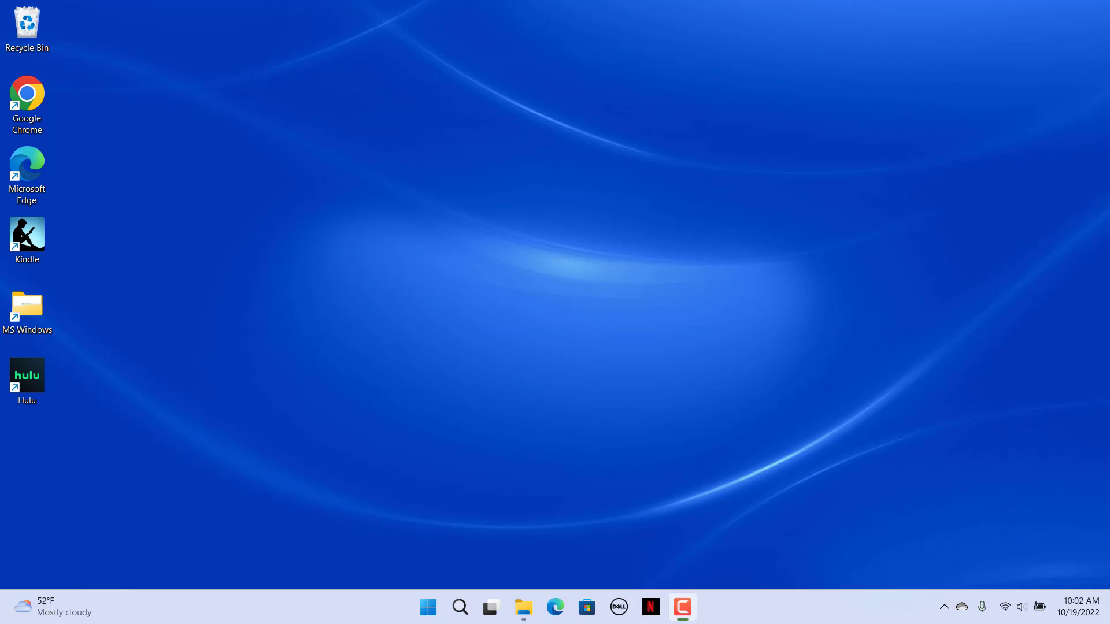
- Raise the system volume from 0 to about 20% with the Quick Settings slider
left_click(1027, 612)
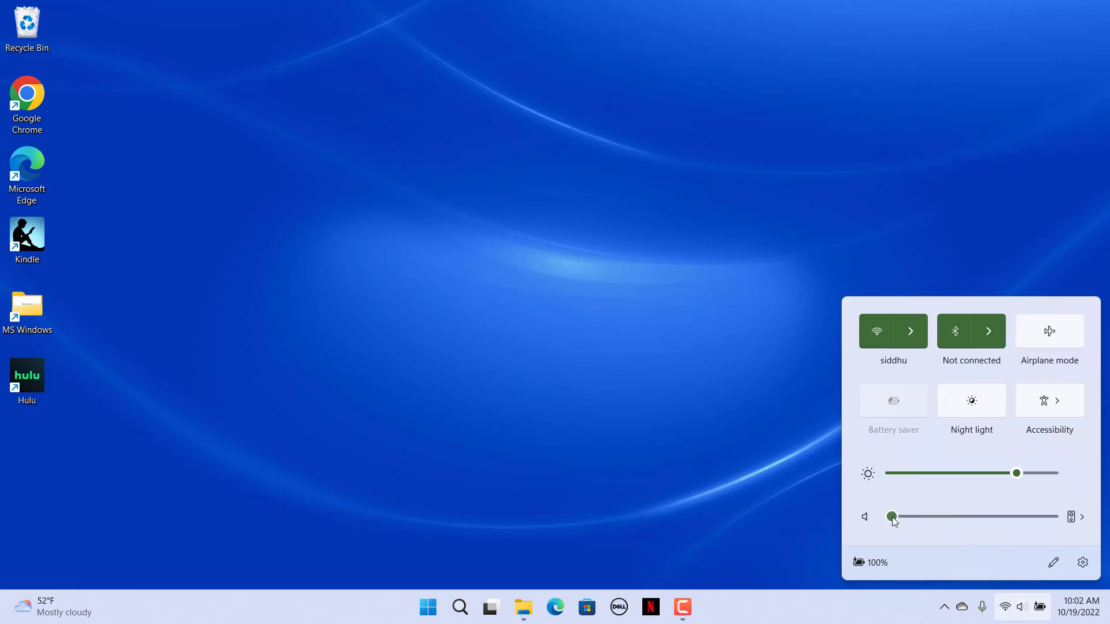
left_click_drag(893, 517, 921, 523)
- Open Settings from the Start right-click menu and raise the Sound page output volume from 18 to 27
left_click(800, 585)
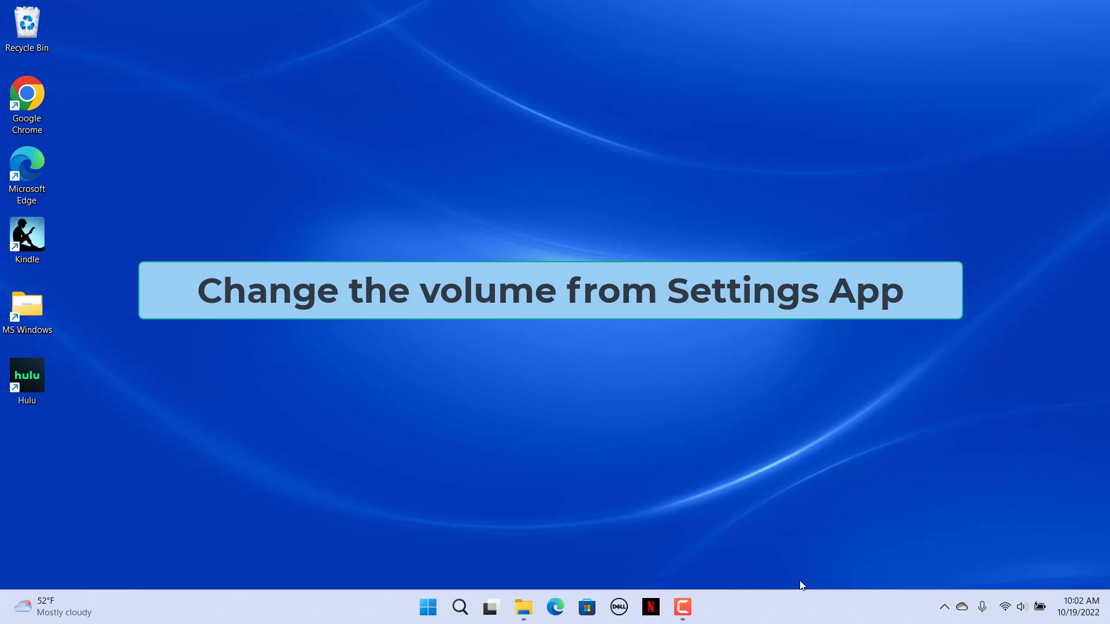
right_click(429, 607)
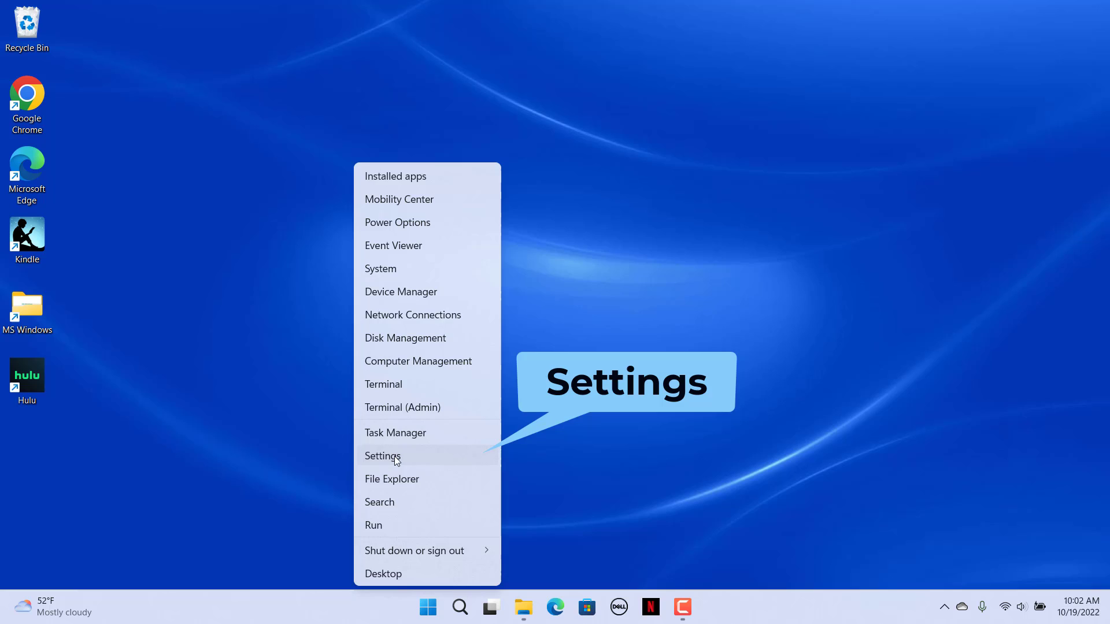
left_click(396, 458)
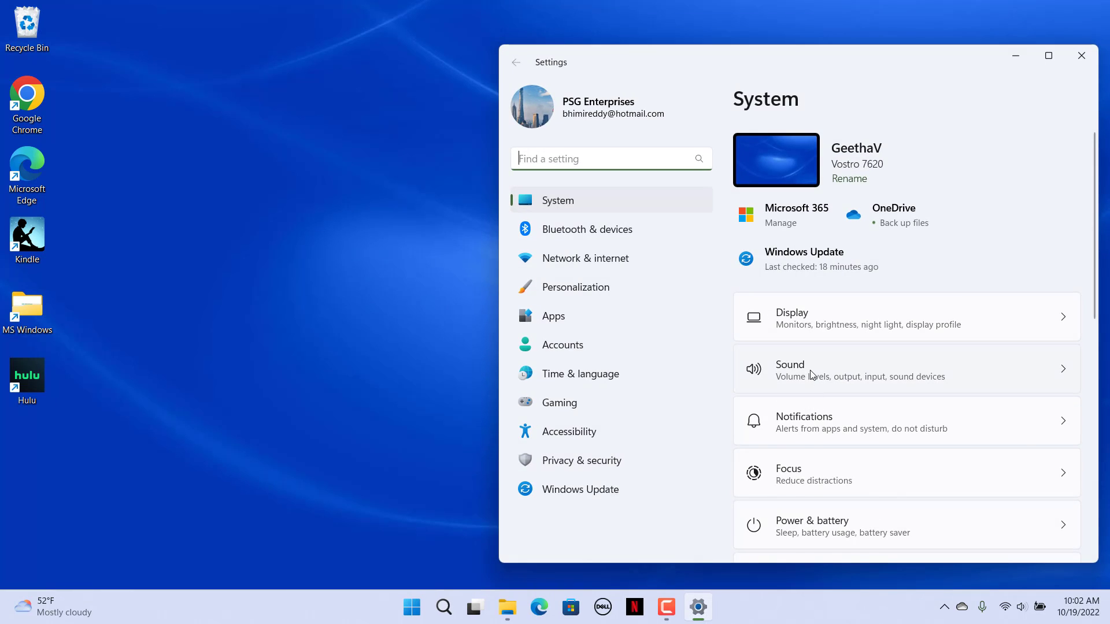
left_click(812, 375)
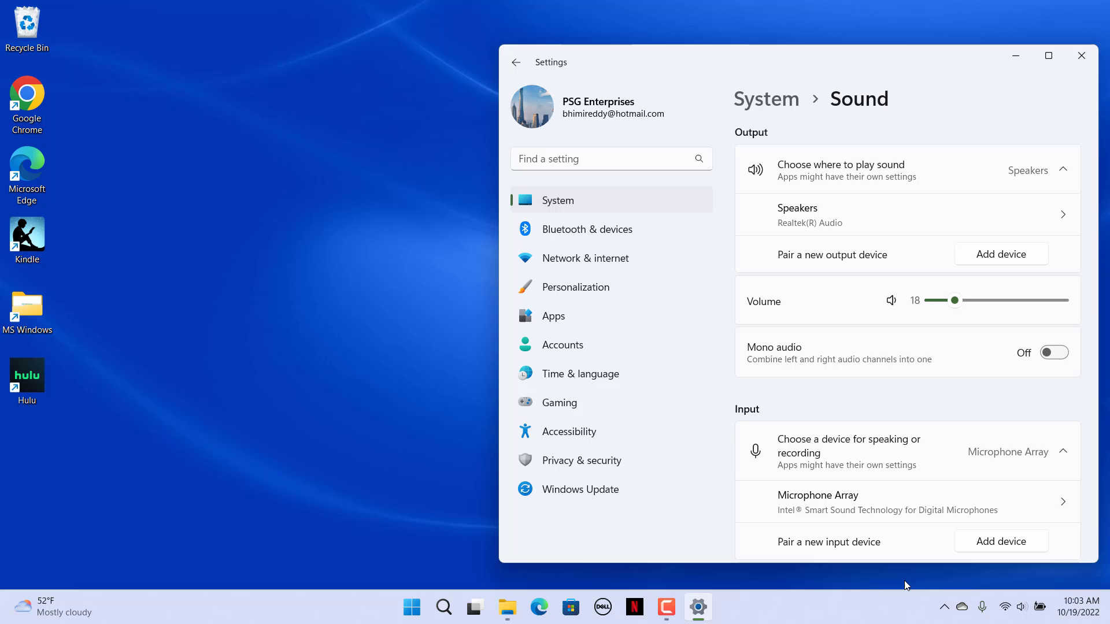
mouse_move(955, 302)
left_click_drag(955, 302, 966, 302)
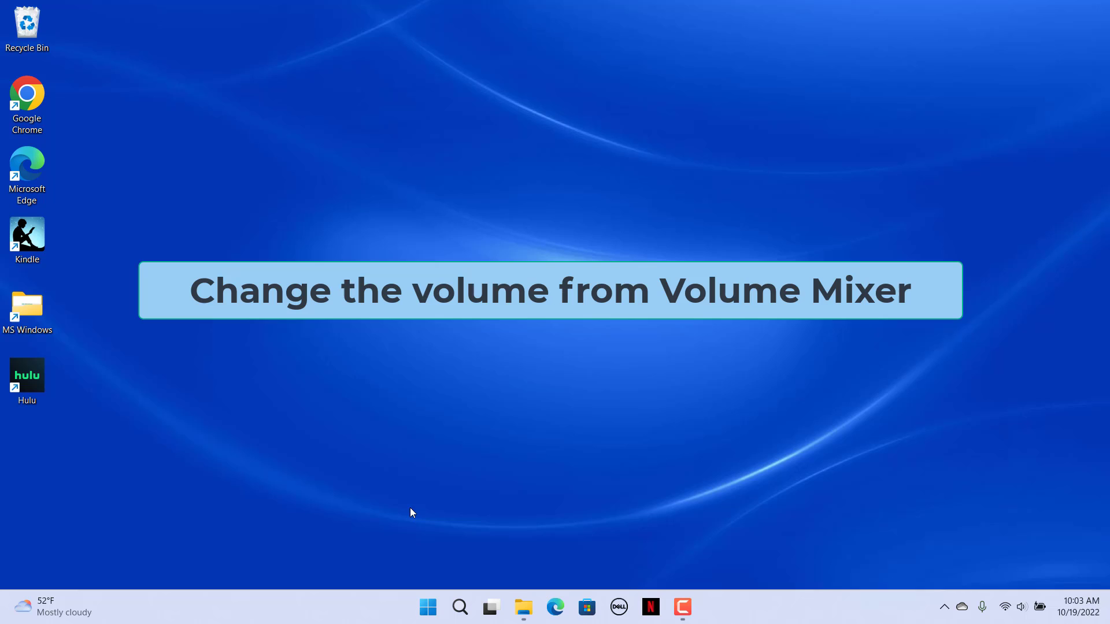
right_click(432, 607)
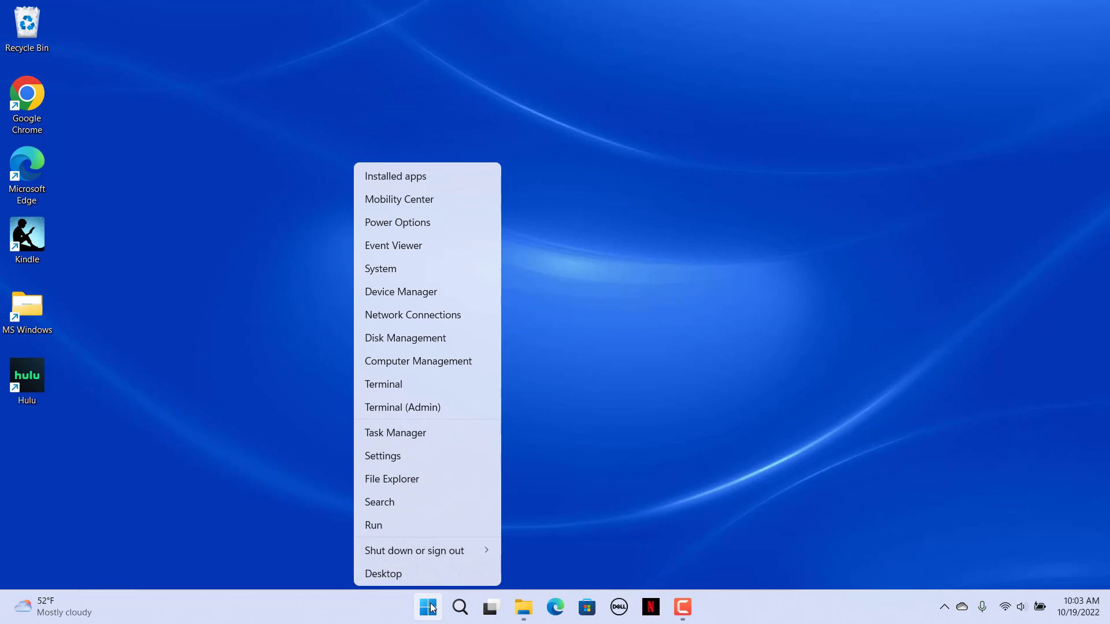
left_click(400, 455)
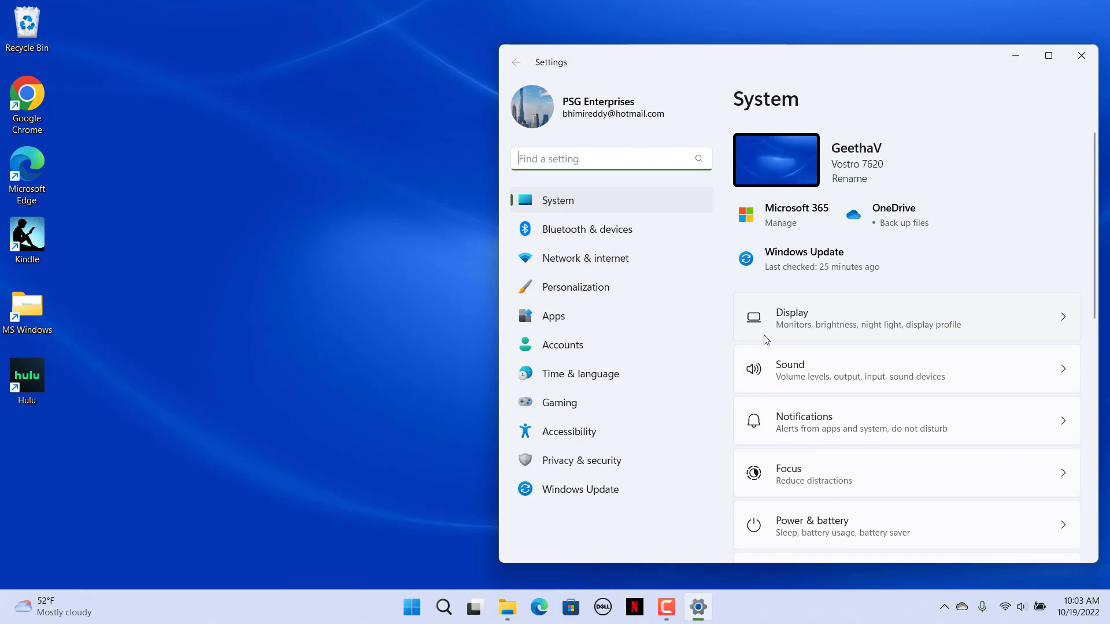
left_click(801, 368)
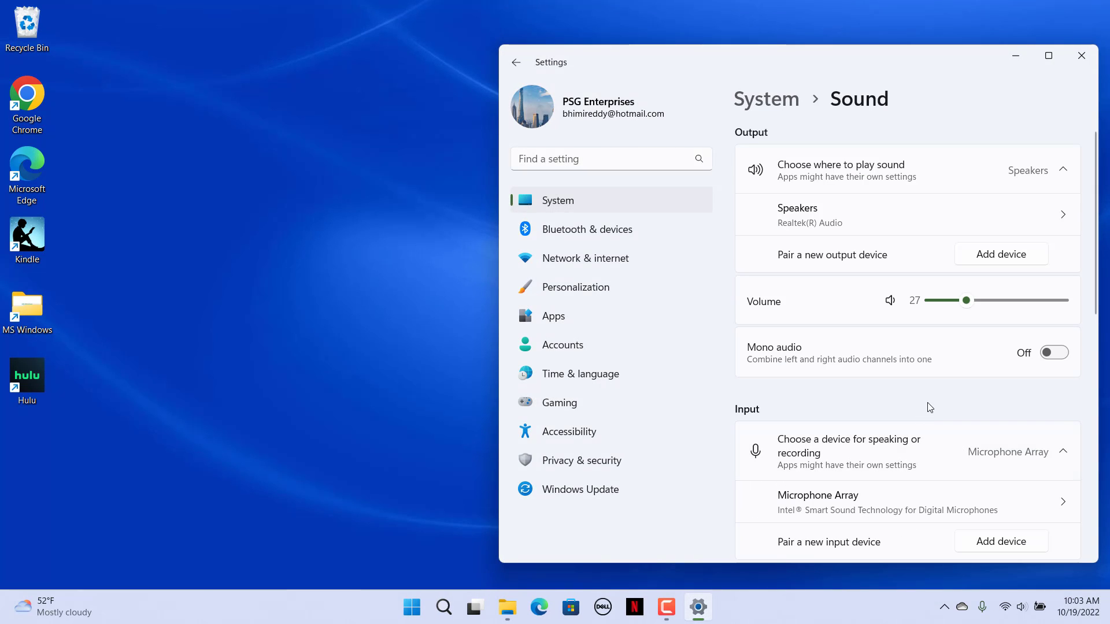
scroll(930, 408, "down", 6)
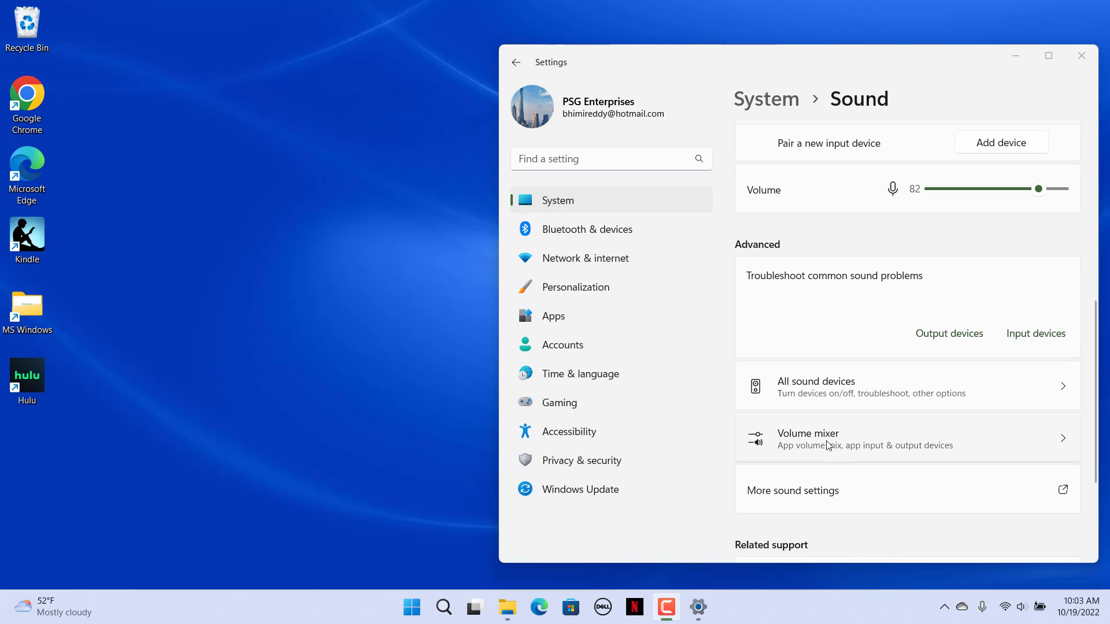
left_click(828, 444)
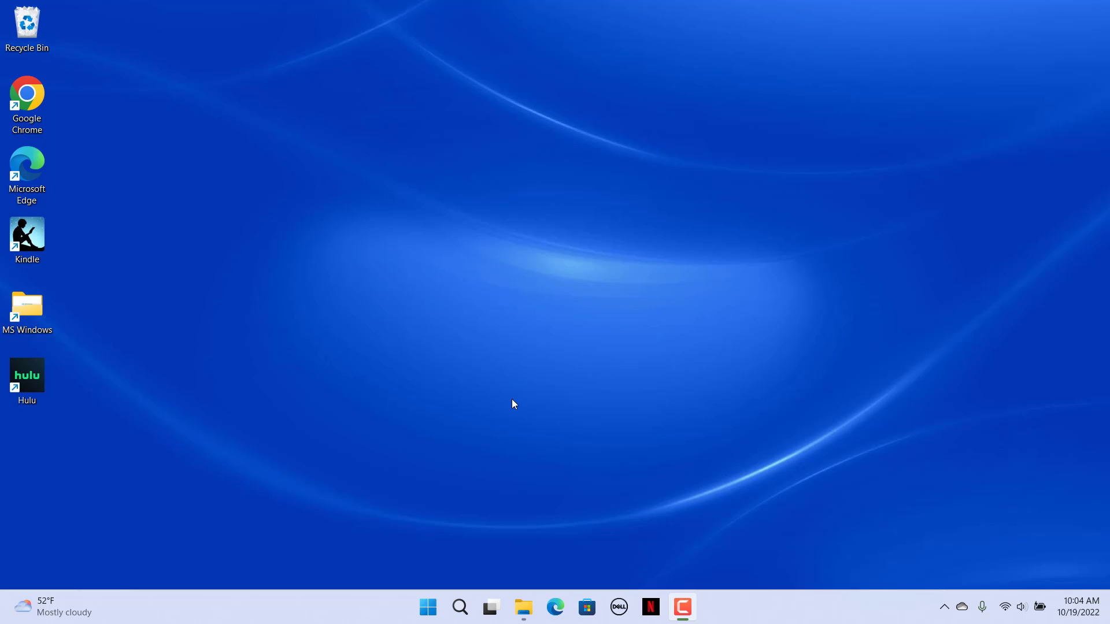
- Raise the system volume with the keyboard volume-up key, aiming for 34
key("XF86AudioRaiseVolume")
key("XF86AudioRaiseVolume")
key("XF86AudioRaiseVolume")
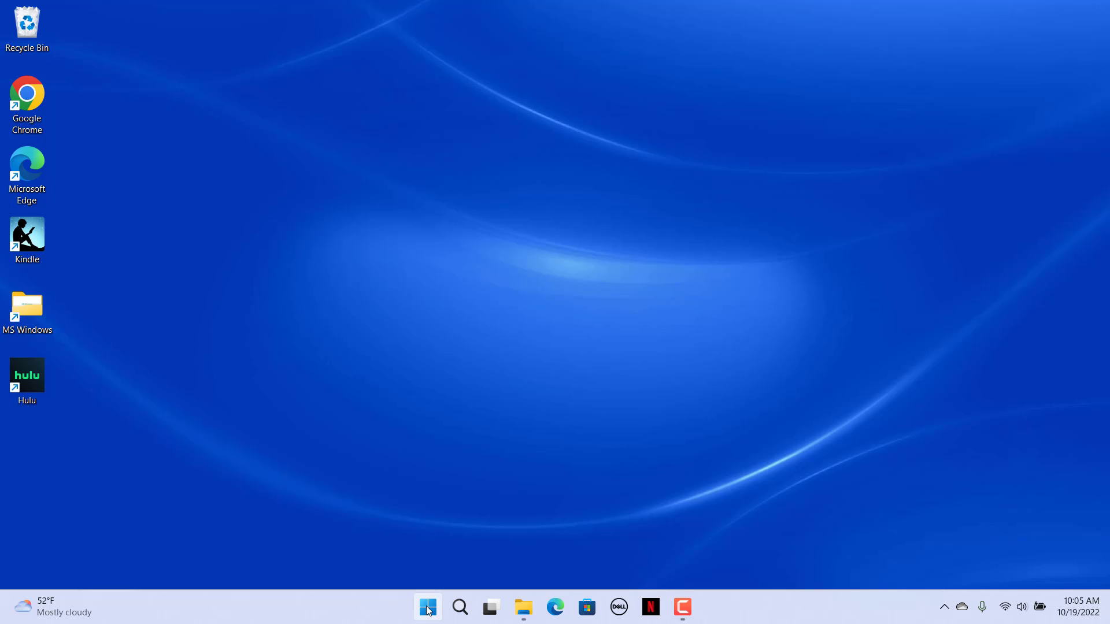
- Search Start for 'con' and open Control Panel
left_click(428, 607)
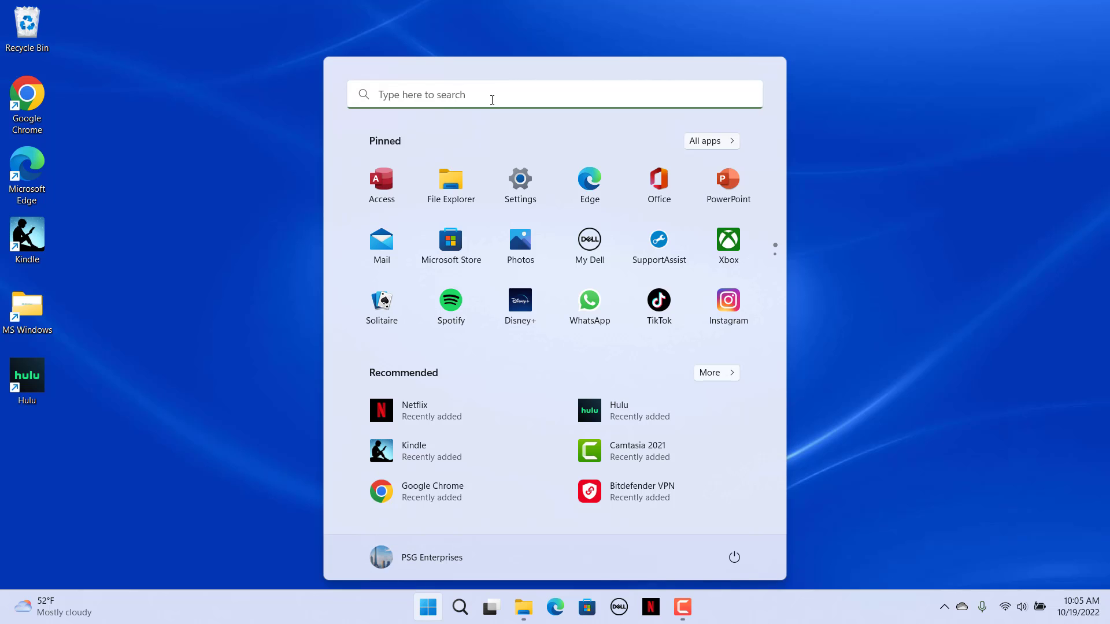
left_click(493, 99)
type("con")
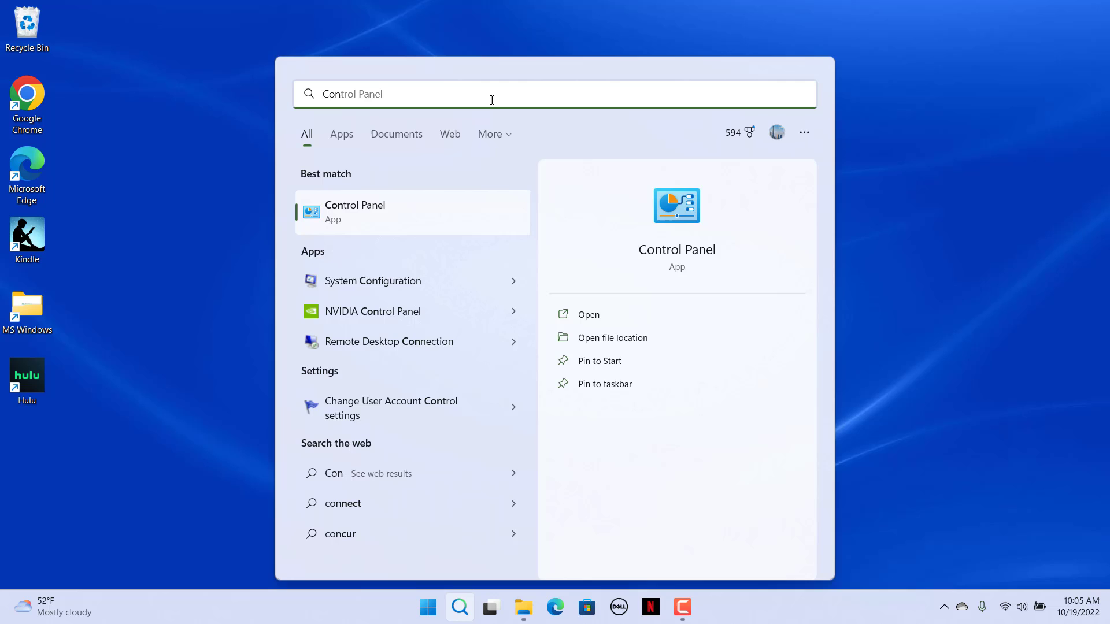
left_click(352, 212)
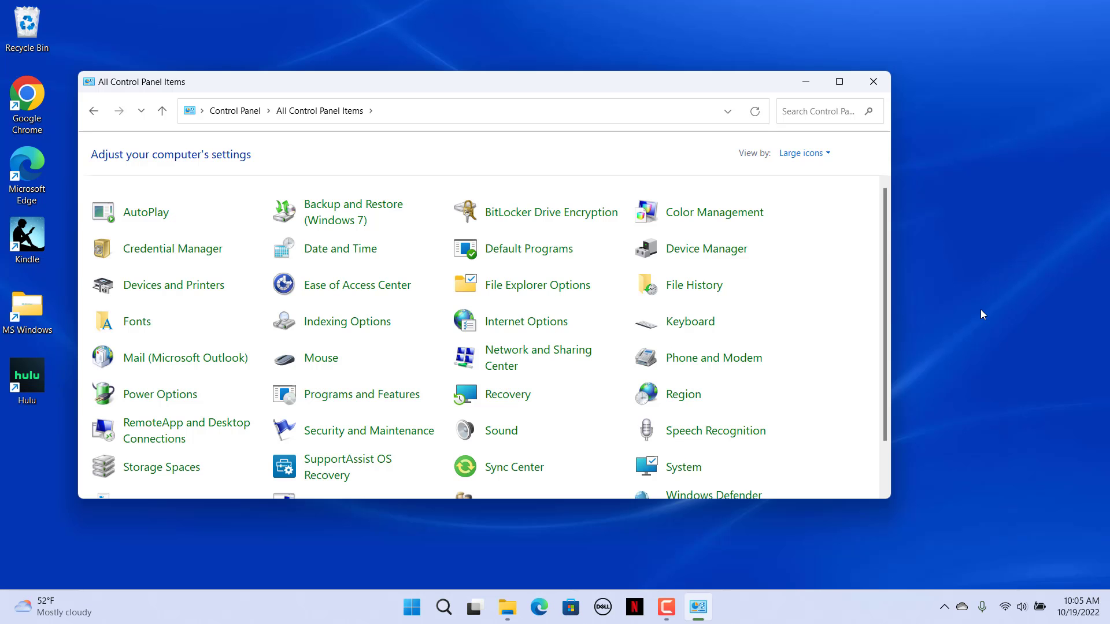
- Set Control Panel's View by to Category and open Hardware and Sound
left_click(803, 153)
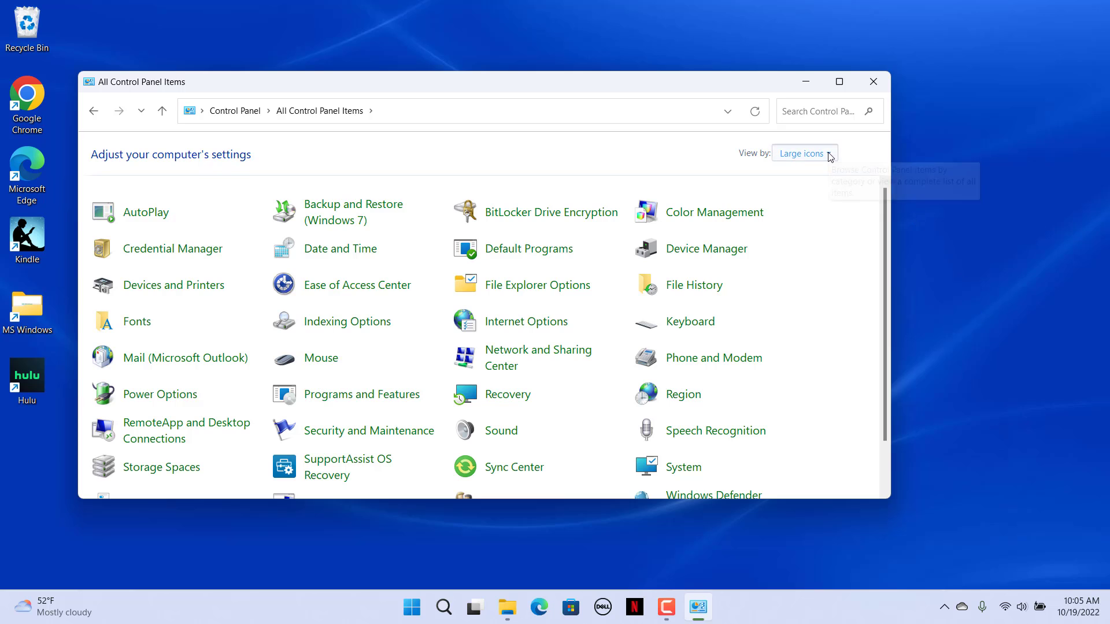
left_click(815, 172)
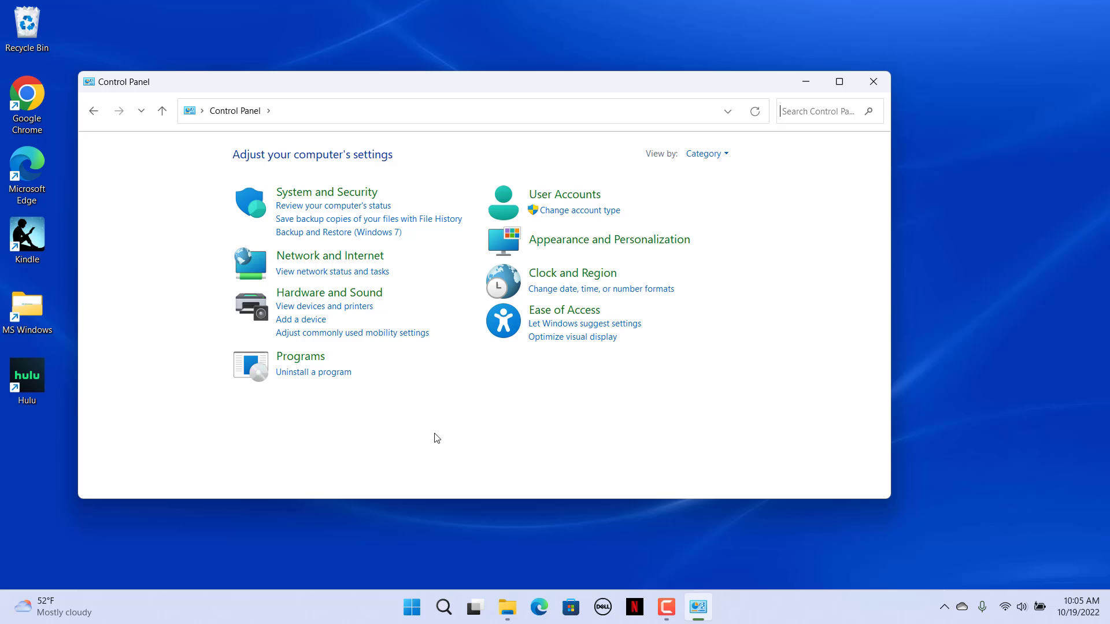
left_click(359, 292)
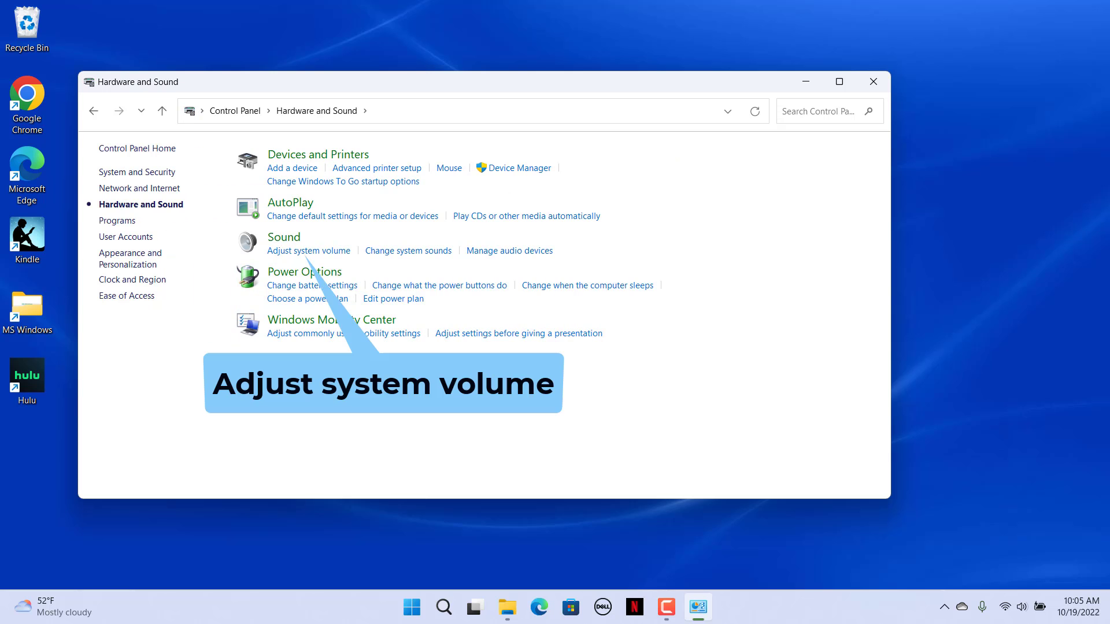
- In Volume Mixer, set System Sounds to 51, mute it, and close the mixer
left_click(318, 251)
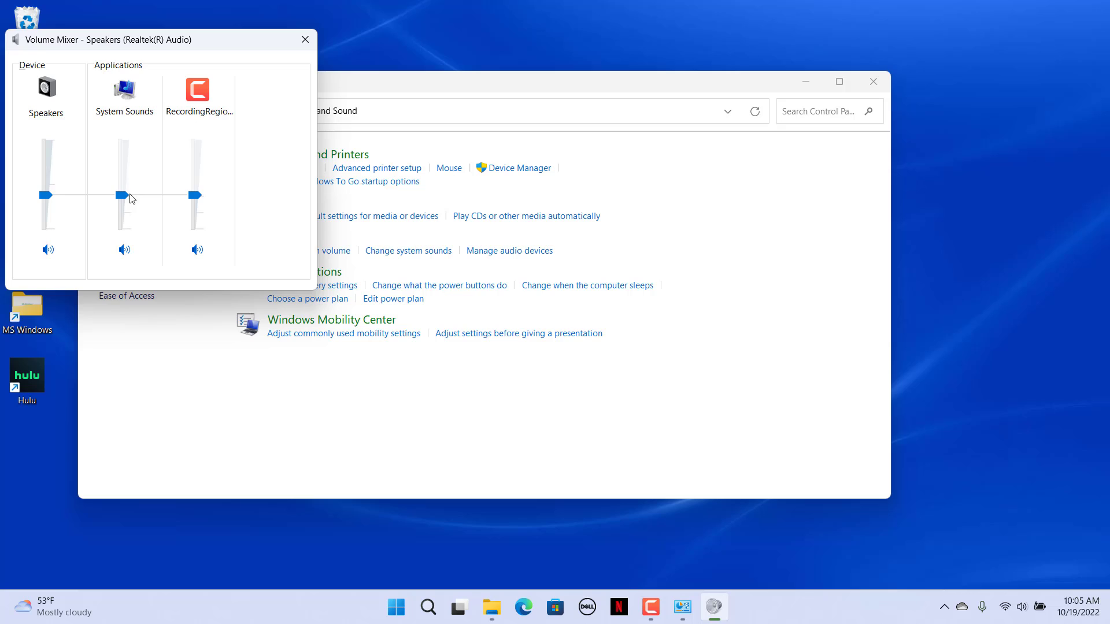
left_click_drag(132, 198, 125, 181)
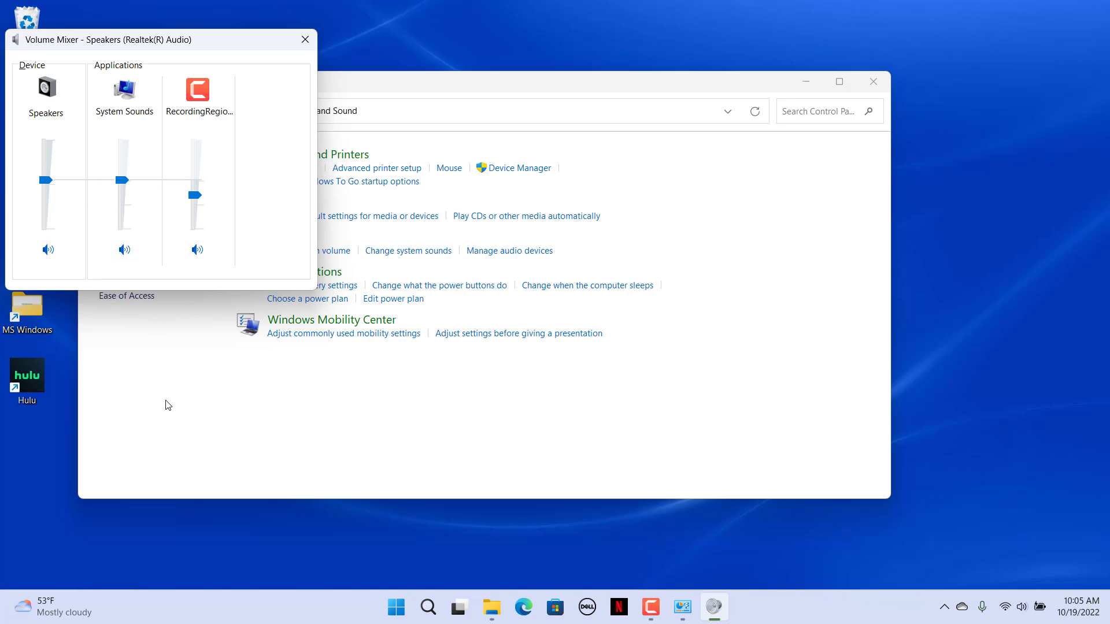
left_click(124, 251)
left_click(305, 39)
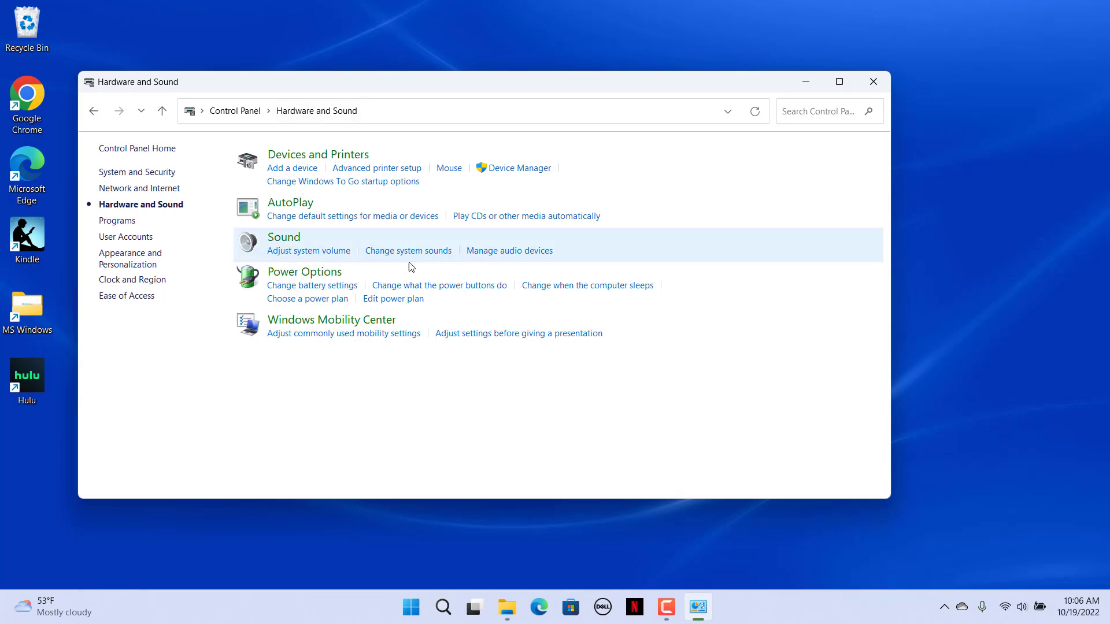
- Close Control Panel and scroll down on the tray speaker icon to lower the volume from 57% to 33%
left_click(877, 87)
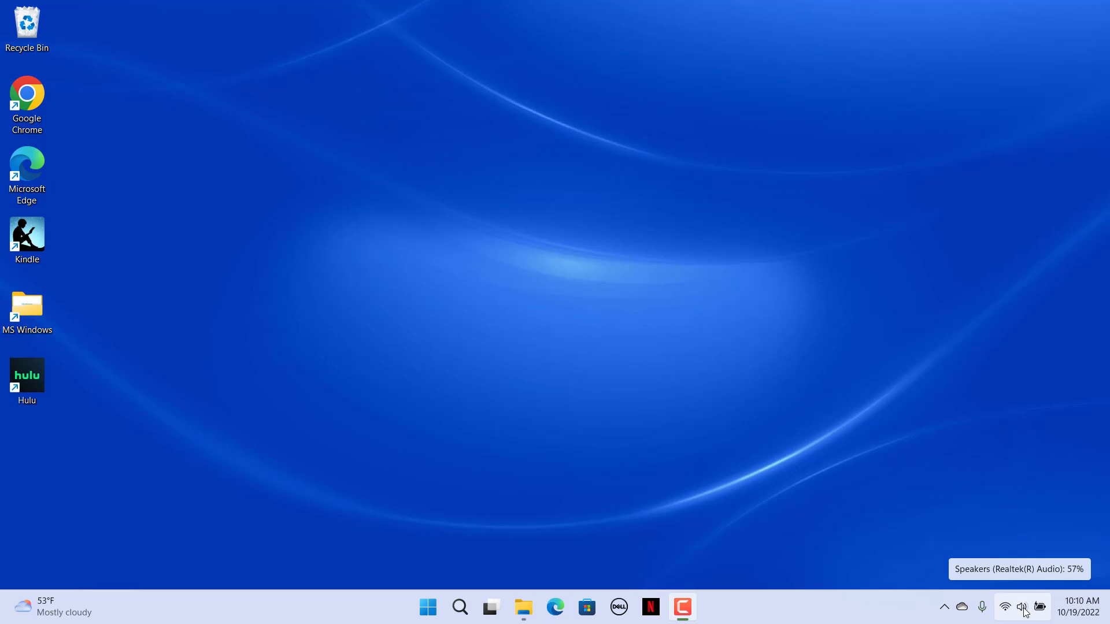
scroll(1025, 611, "down", 3)
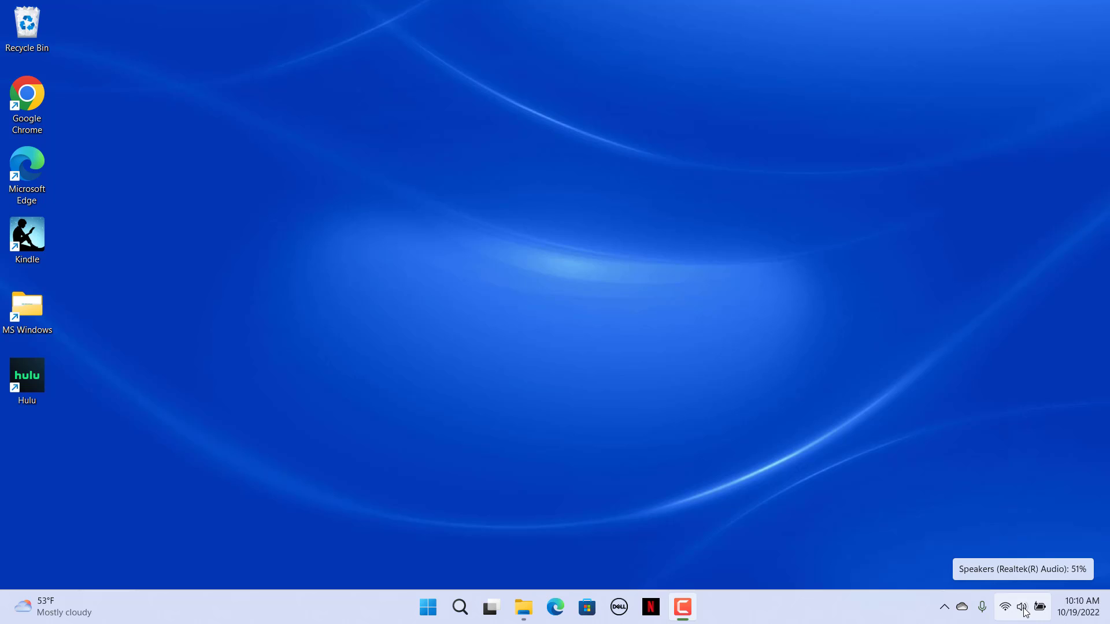
scroll(1025, 611, "down", 5)
scroll(1025, 611, "down", 2)
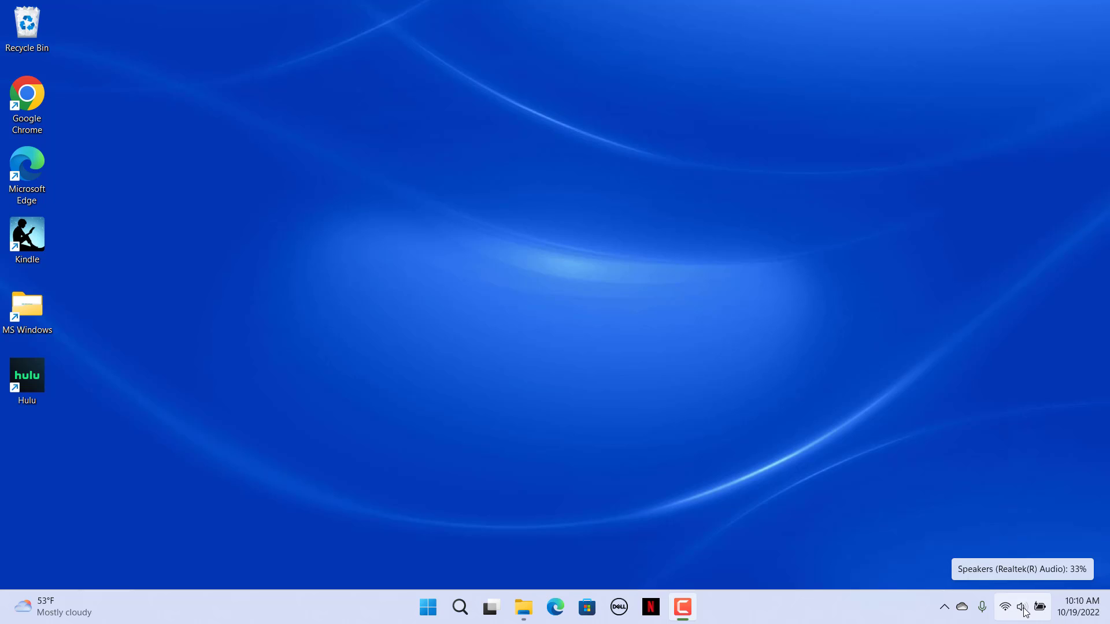